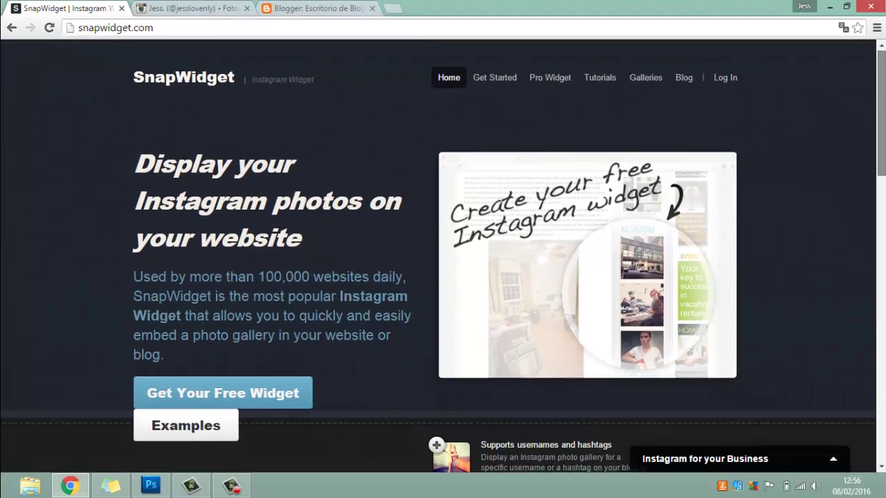
Fill in the widget form with the username from the open Instagram profile and leave the hashtag empty.
scroll(443, 257, down, 7)
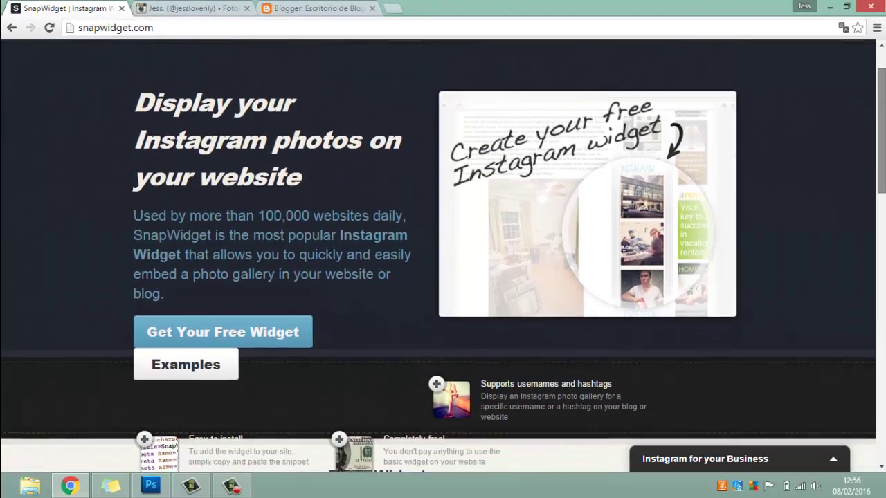
scroll(443, 257, down, 5)
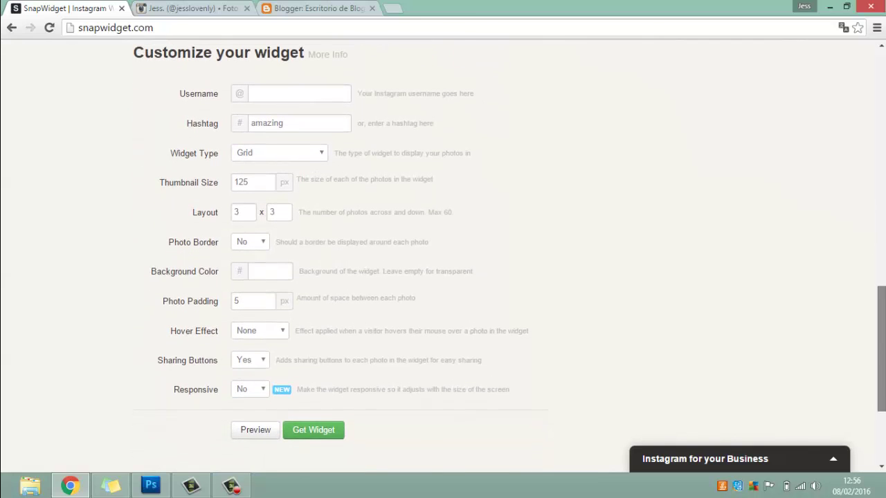
scroll(426, 85, up, 1)
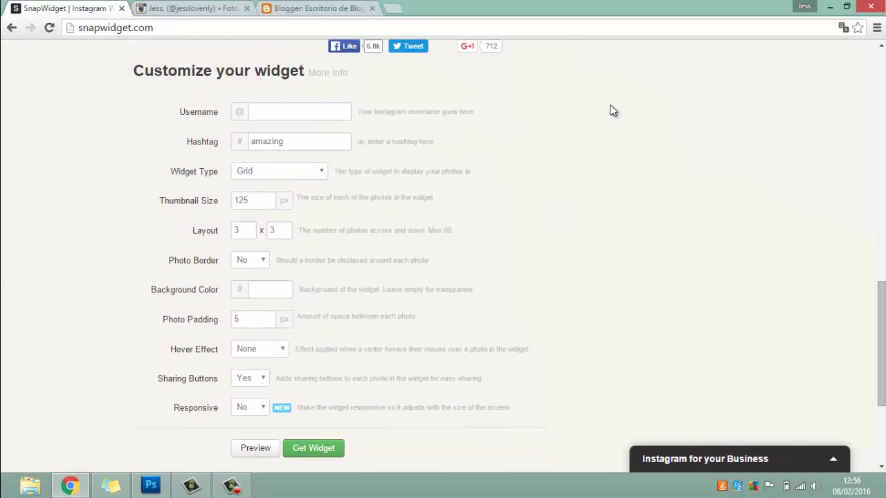
click(296, 114)
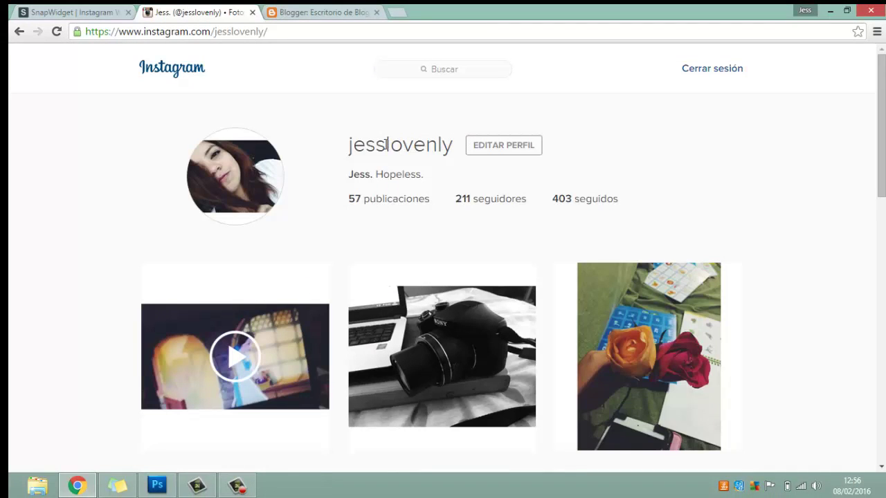
click(79, 12)
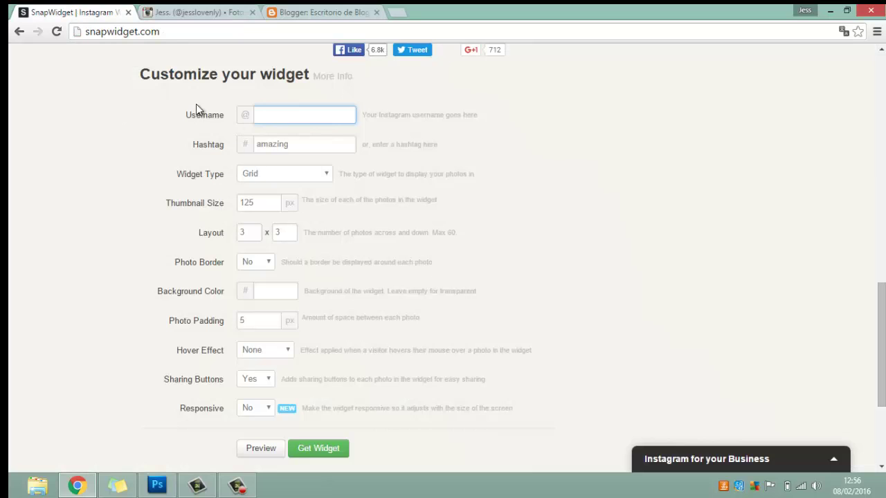
click(189, 11)
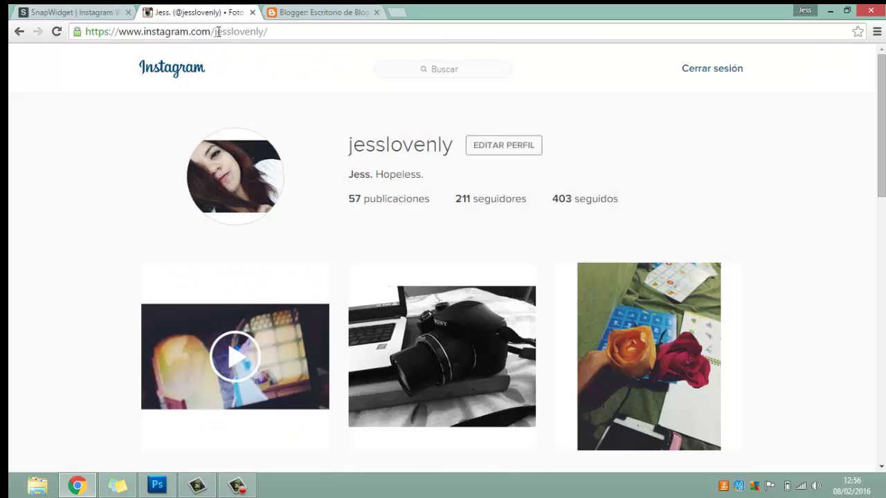
drag(216, 31, 262, 31)
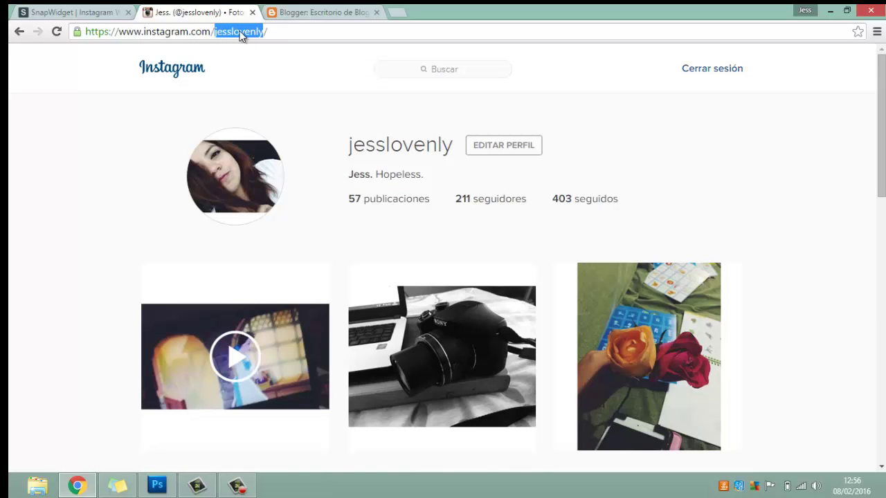
click(69, 12)
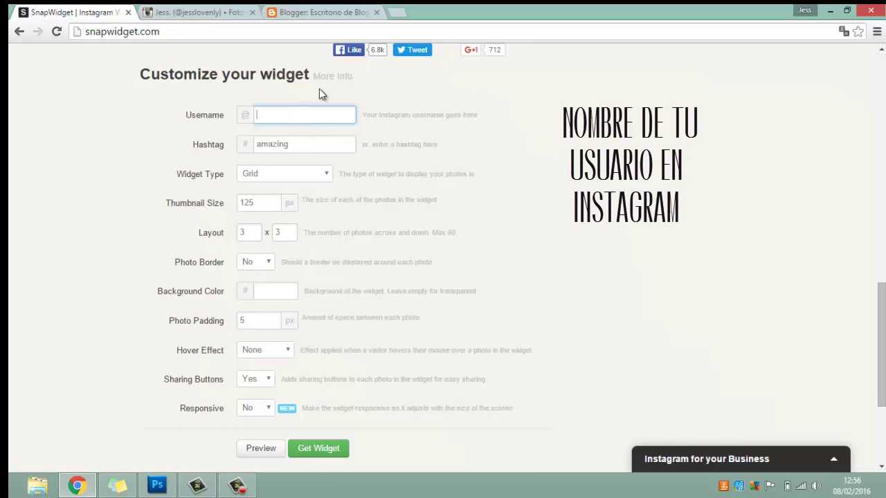
text(jesslovenly)
click(277, 144)
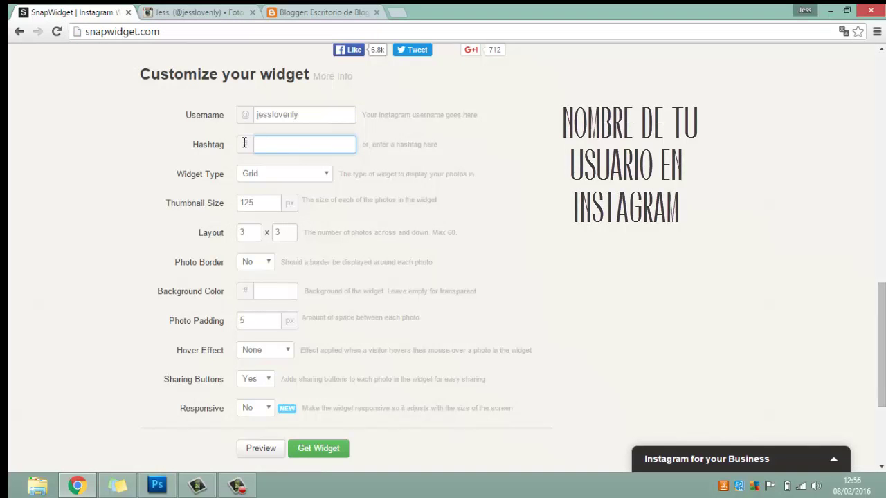
Choose the Grid widget type and set the layout to 2 x 2 photos, keeping the 125 px thumbnail size.
click(328, 174)
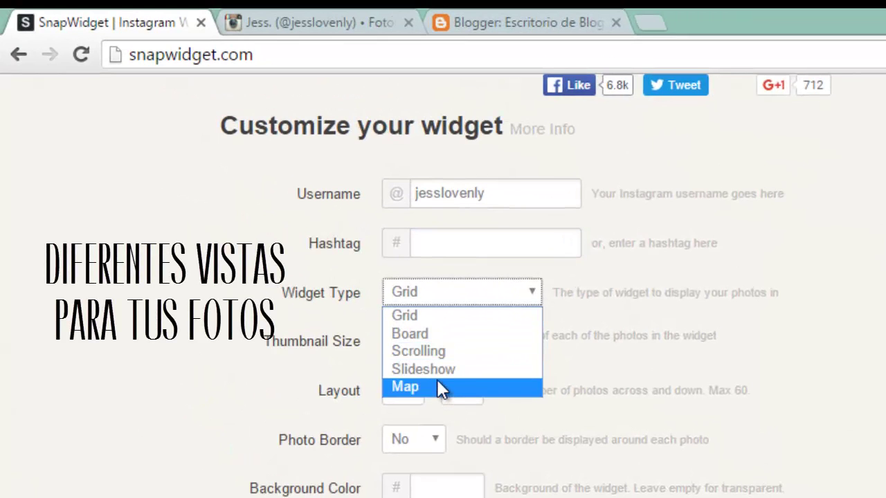
click(420, 316)
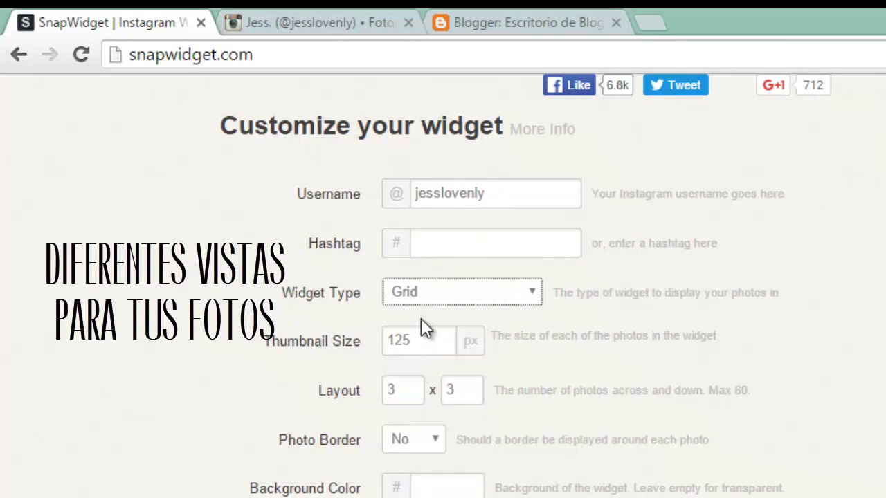
click(422, 339)
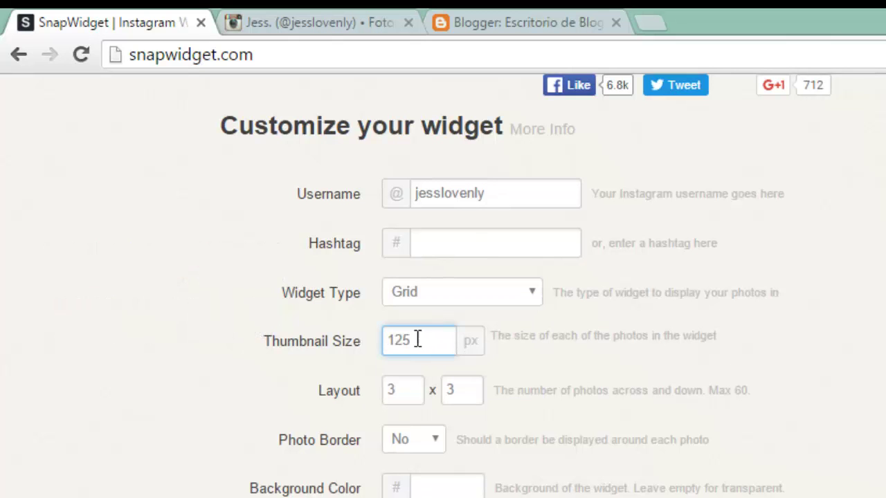
click(422, 385)
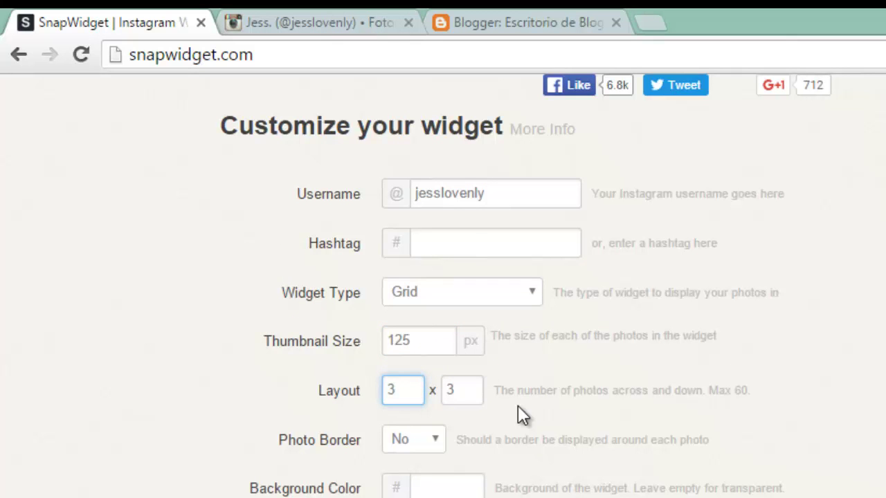
key(BackSpace)
text(2)
click(462, 390)
key(BackSpace)
text(2)
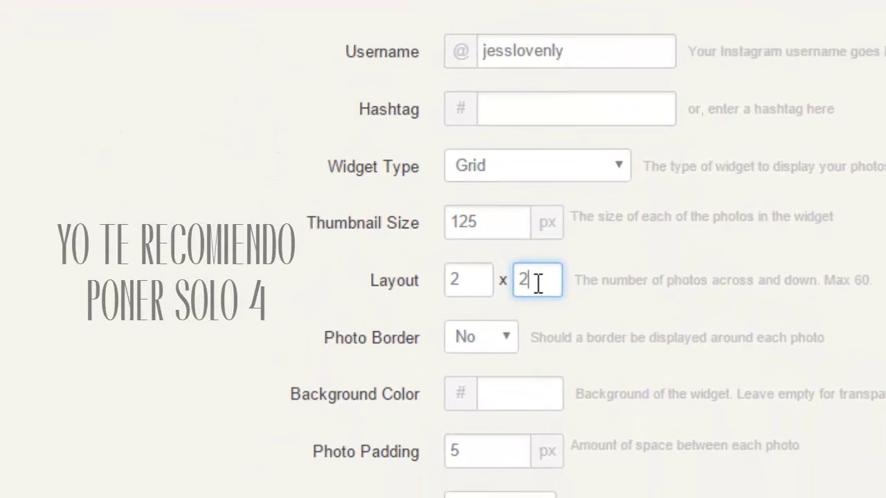
Keep the photo border at No and the background color empty, and set the photo padding to 4 px.
click(545, 279)
click(547, 277)
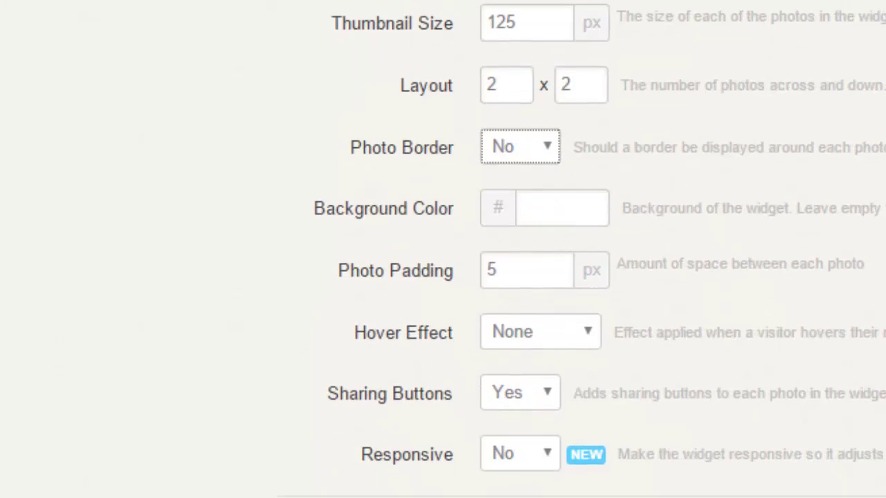
click(568, 210)
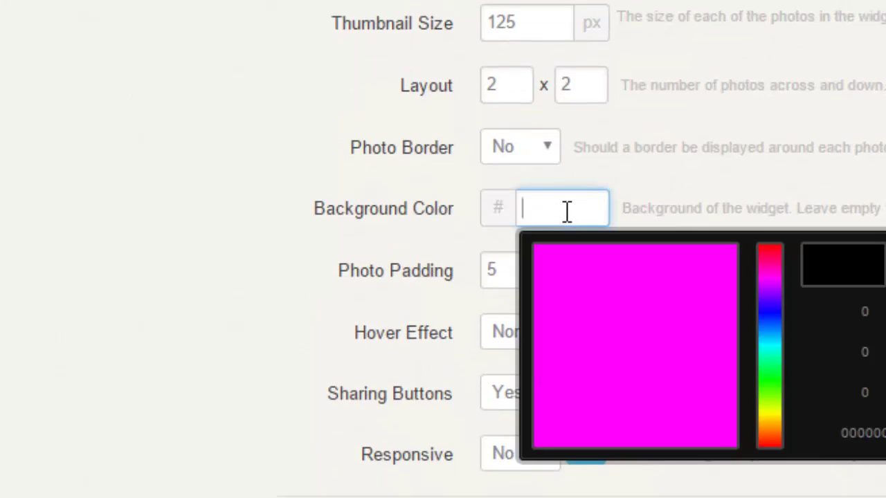
click(510, 267)
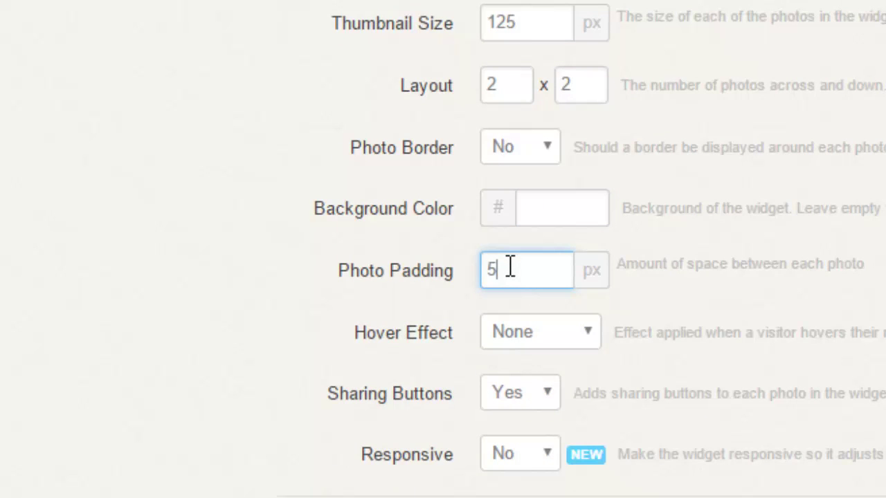
Check the hover effect, sharing buttons and responsive options, keeping them at None, Yes and No.
click(585, 323)
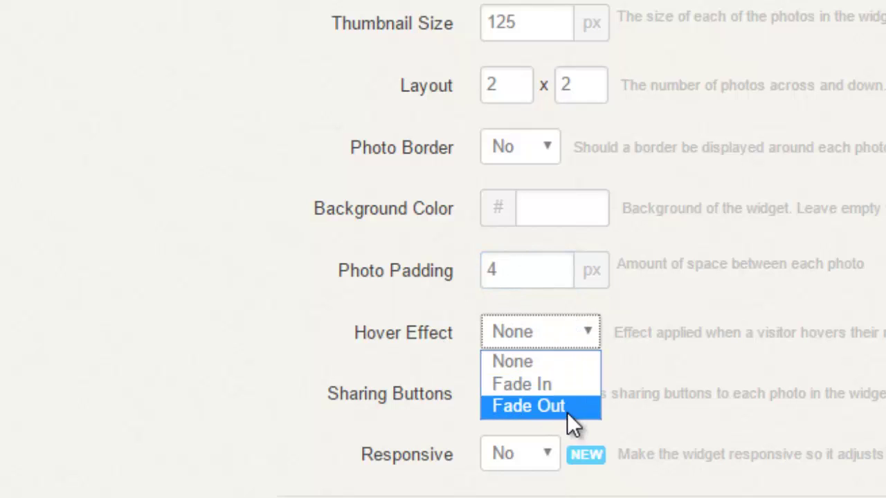
click(724, 356)
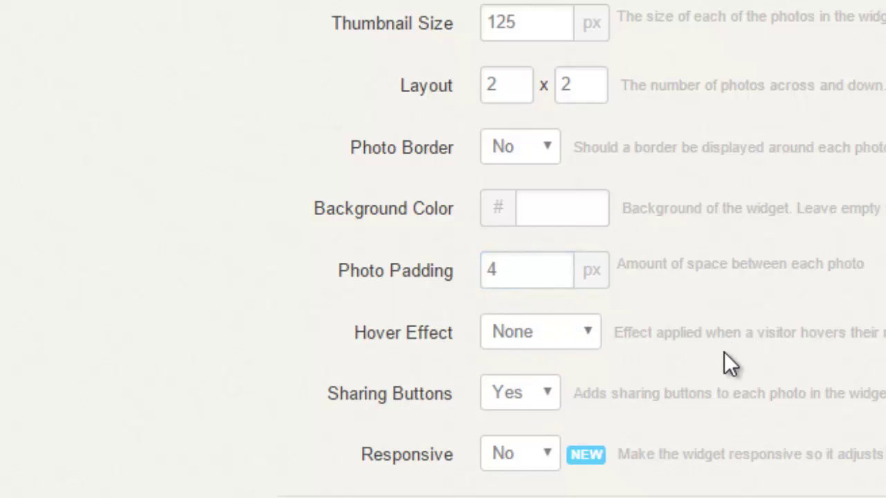
click(553, 391)
click(553, 389)
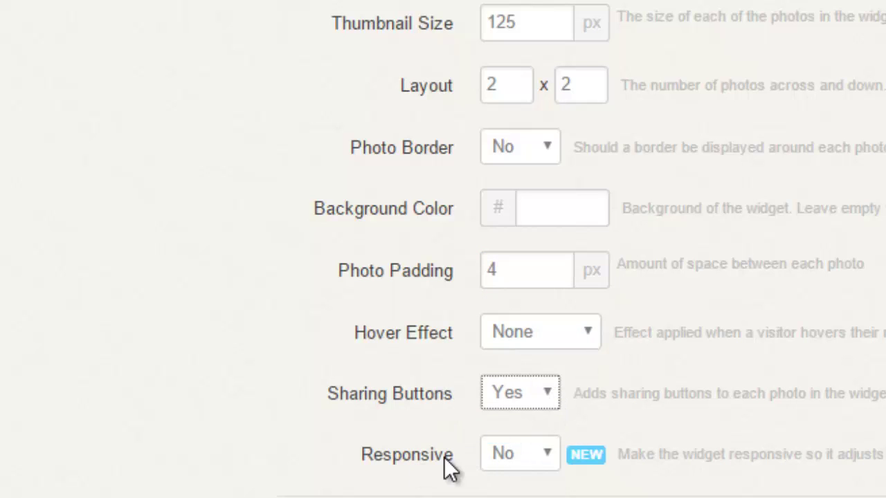
click(532, 463)
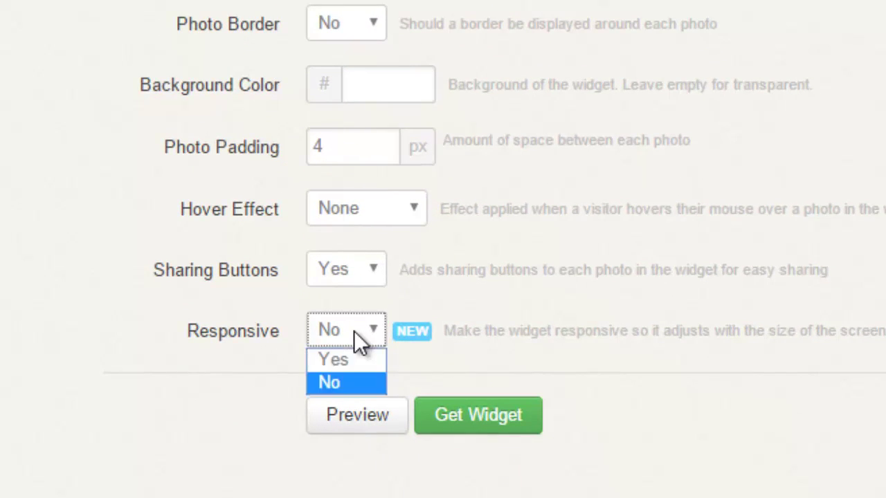
click(353, 330)
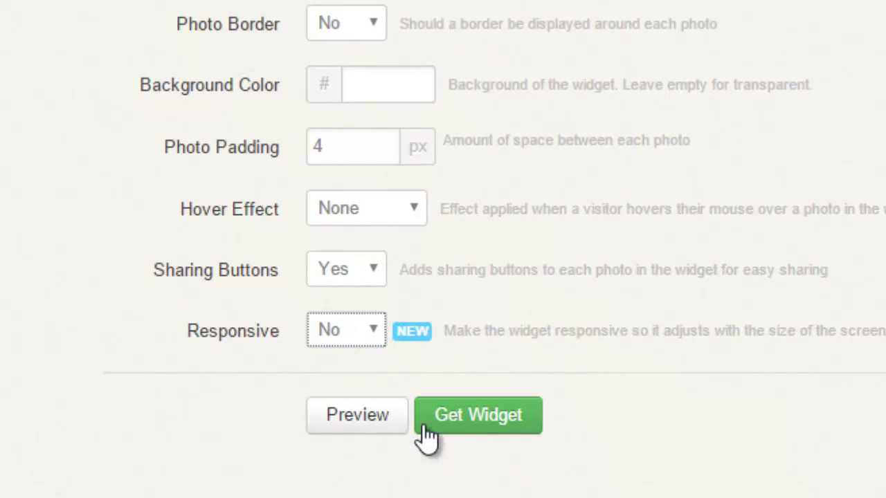
Preview the grid widget, close the preview and set the sharing buttons to No.
click(355, 416)
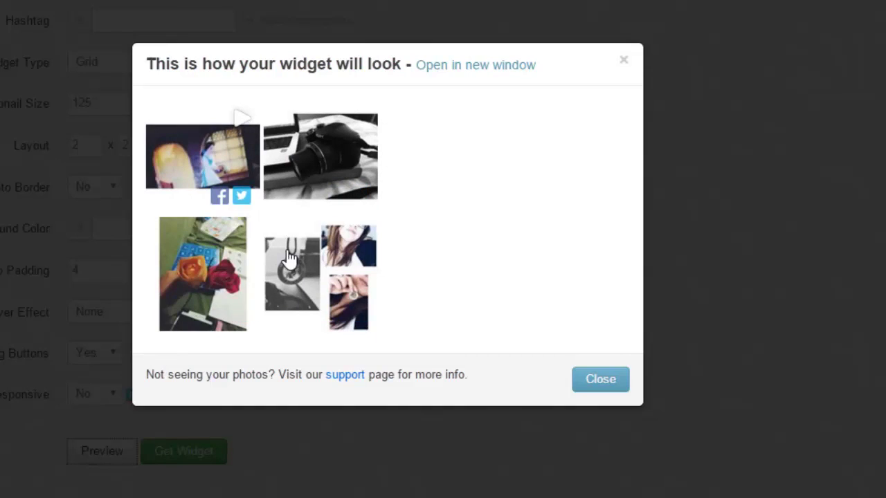
click(622, 63)
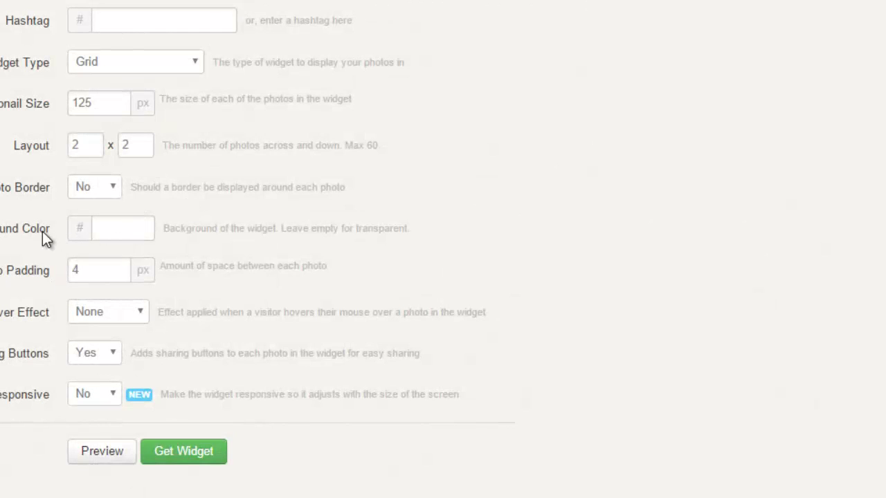
click(110, 354)
click(88, 390)
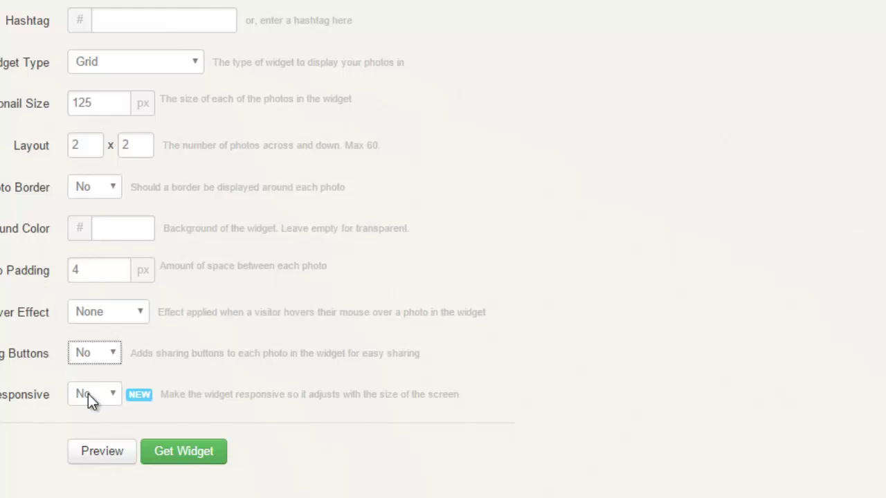
Switch the widget type to Board, preview the result and close the preview.
click(160, 56)
click(115, 96)
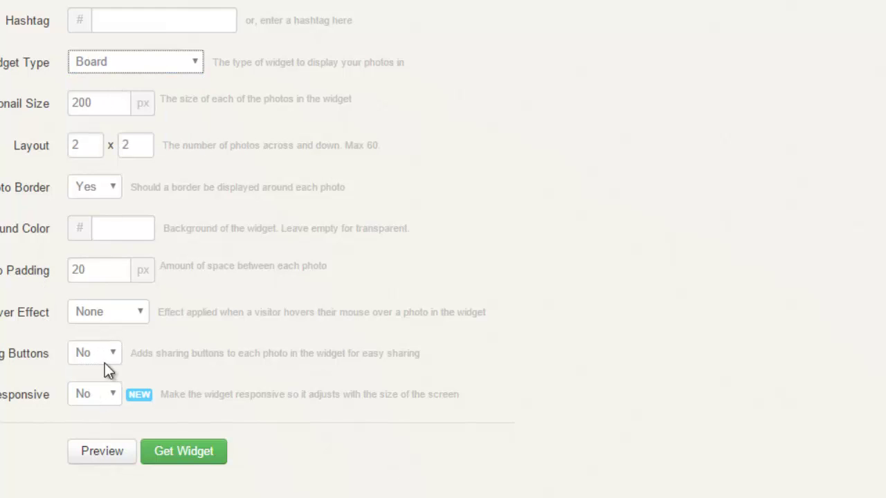
click(100, 451)
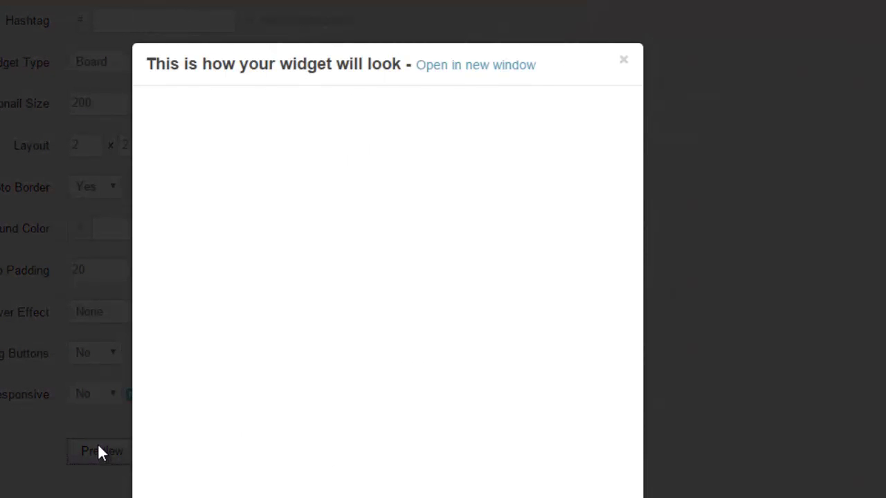
scroll(861, 379, down, 2)
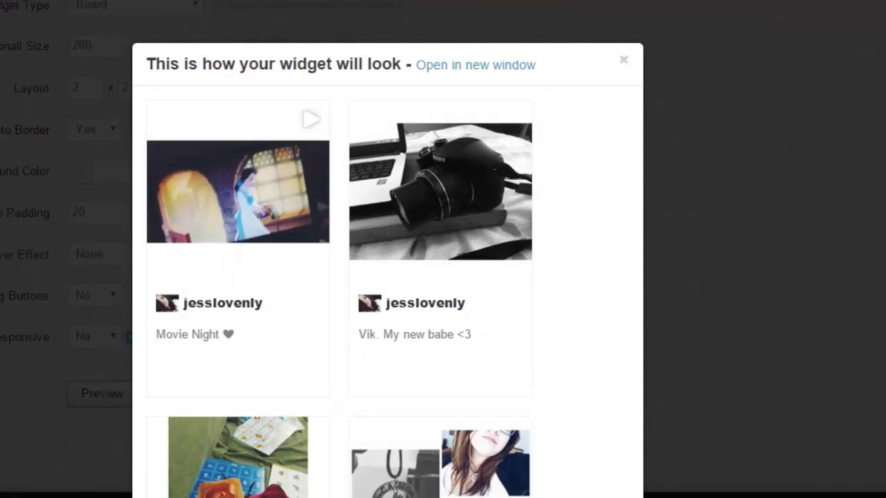
scroll(861, 378, up, 2)
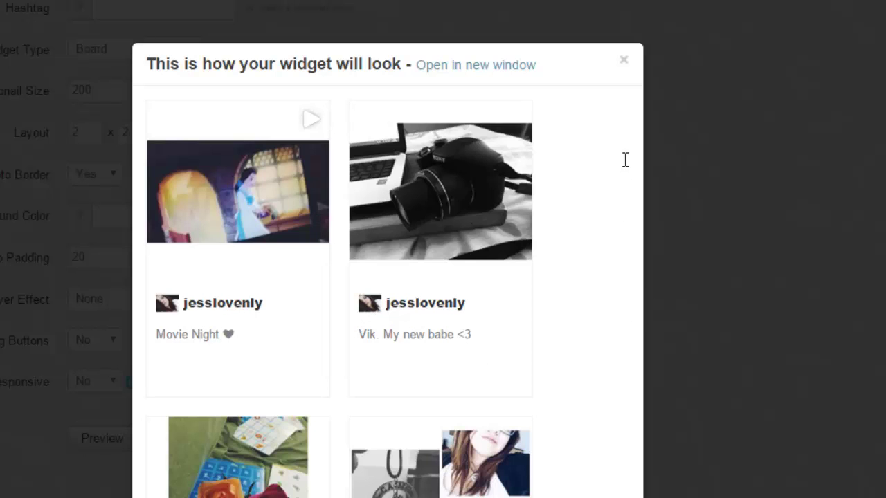
scroll(721, 158, down, 5)
click(466, 461)
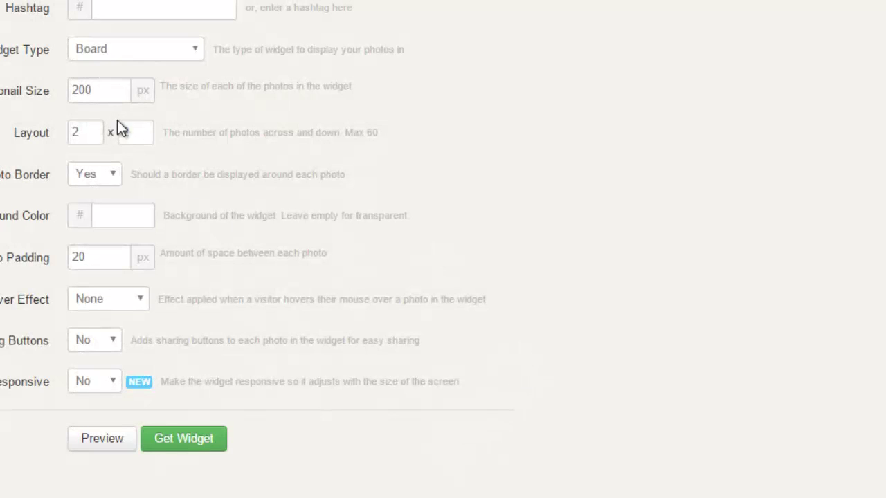
Switch the widget type to Scrolling, preview the result and close the preview.
click(183, 53)
click(107, 95)
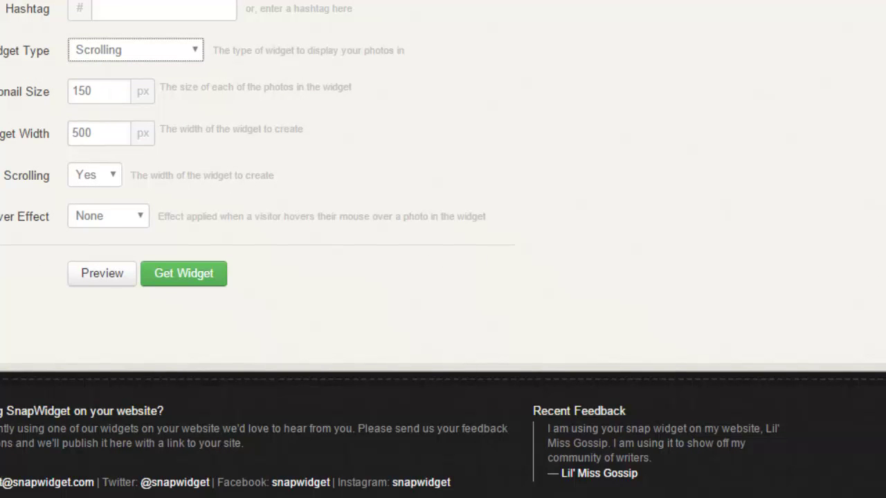
scroll(443, 249, up, 3)
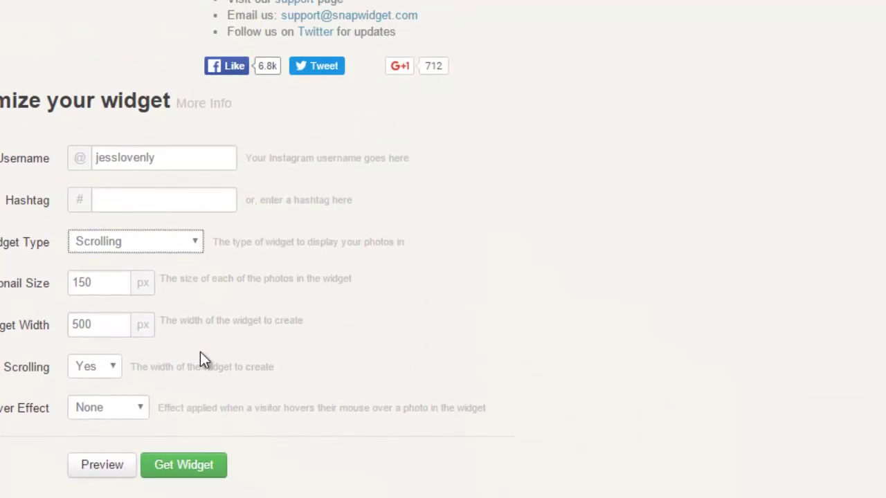
click(90, 289)
click(111, 465)
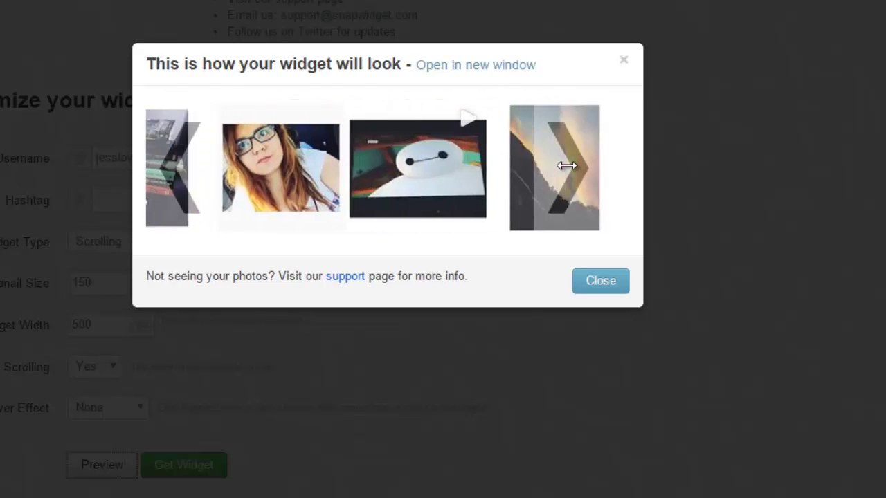
click(627, 64)
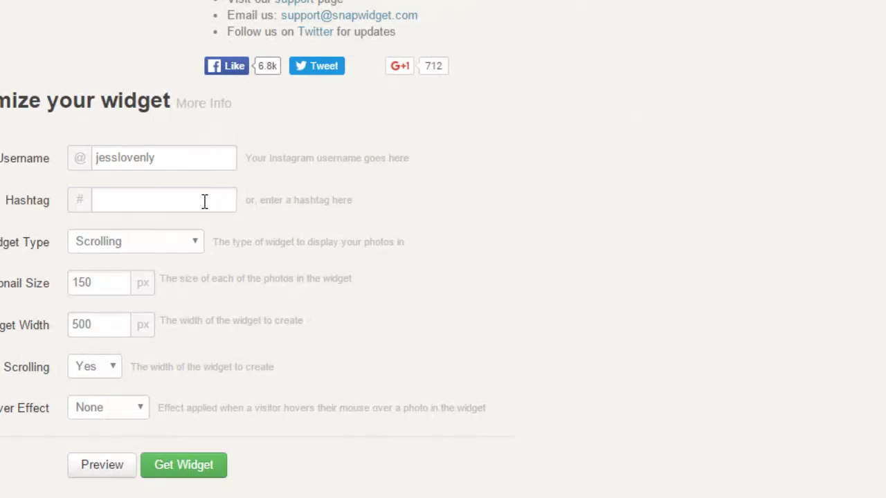
Switch the widget type to Slideshow.
click(186, 244)
click(126, 310)
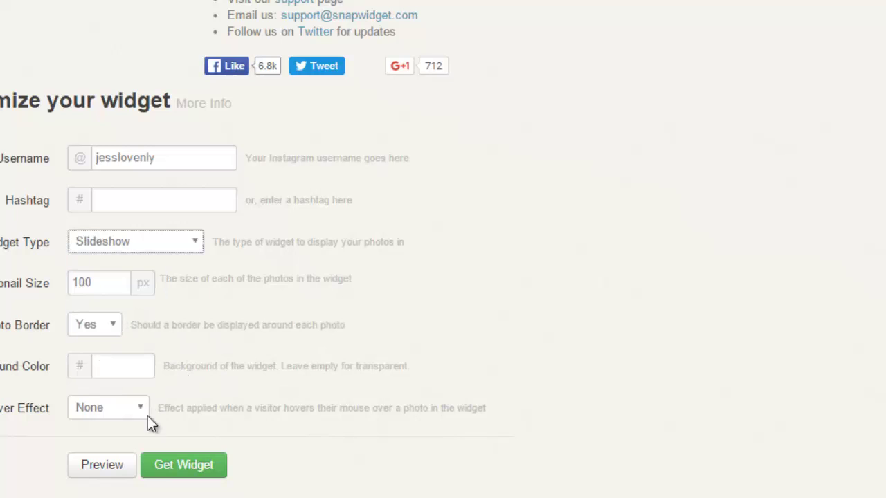
Preview the slideshow widget, set its thumbnail size to 250 px, preview it again and close the preview.
click(90, 472)
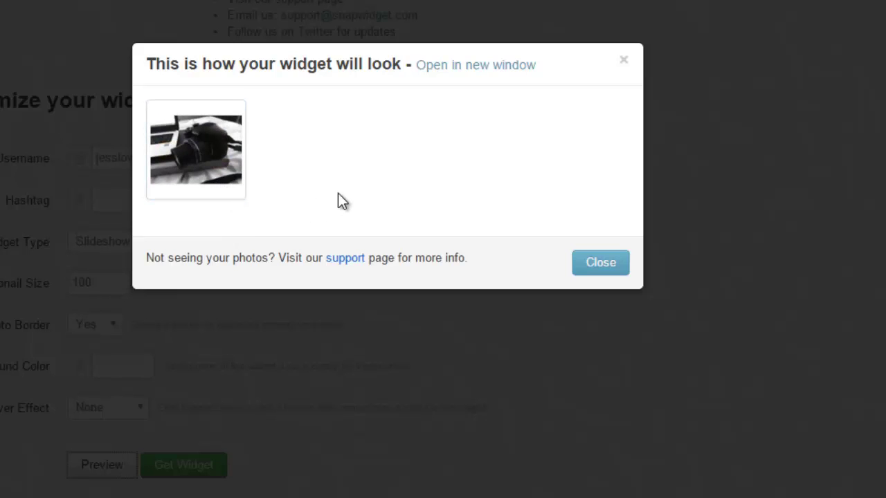
click(623, 60)
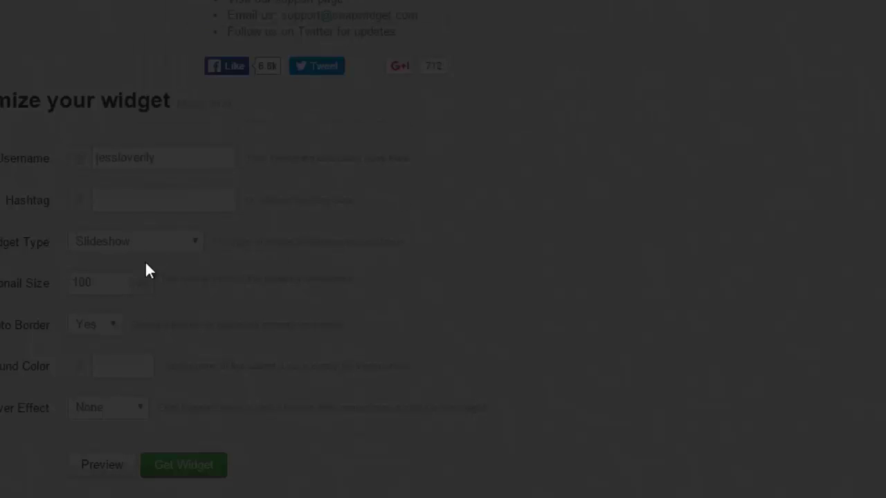
click(104, 277)
key(BackSpace)
key(BackSpace)
key(BackSpace)
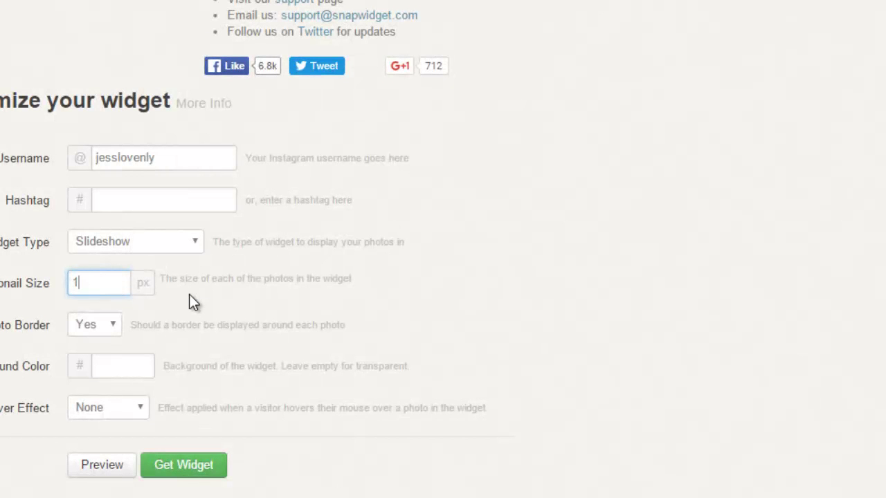
text(250)
click(99, 472)
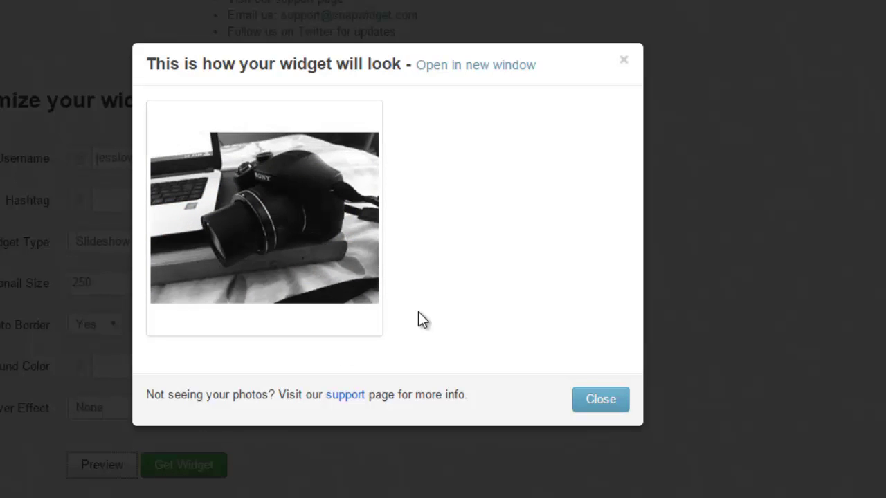
click(622, 60)
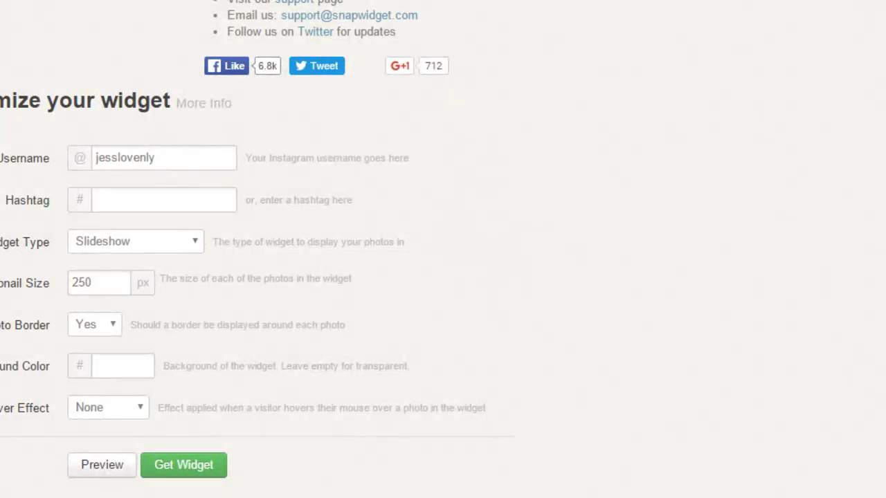
Switch the widget type back to Grid, keep the layout and border settings, preview the result and close the preview.
click(131, 242)
click(122, 260)
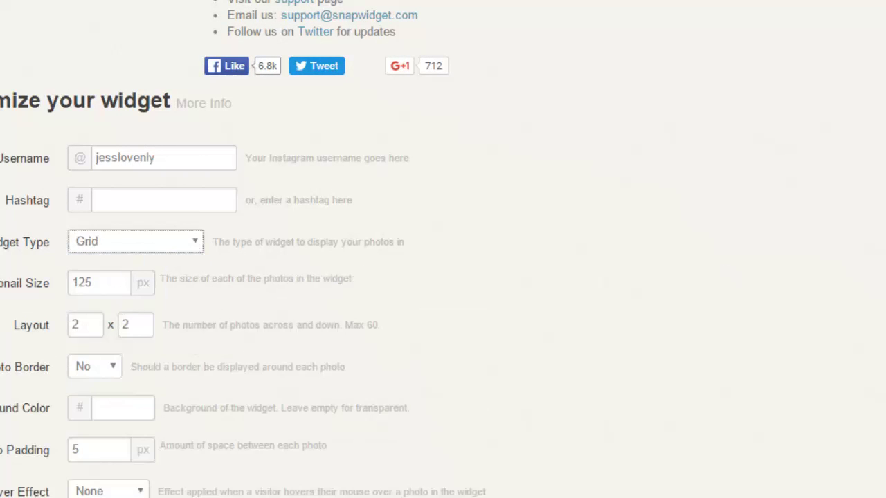
scroll(447, 247, down, 3)
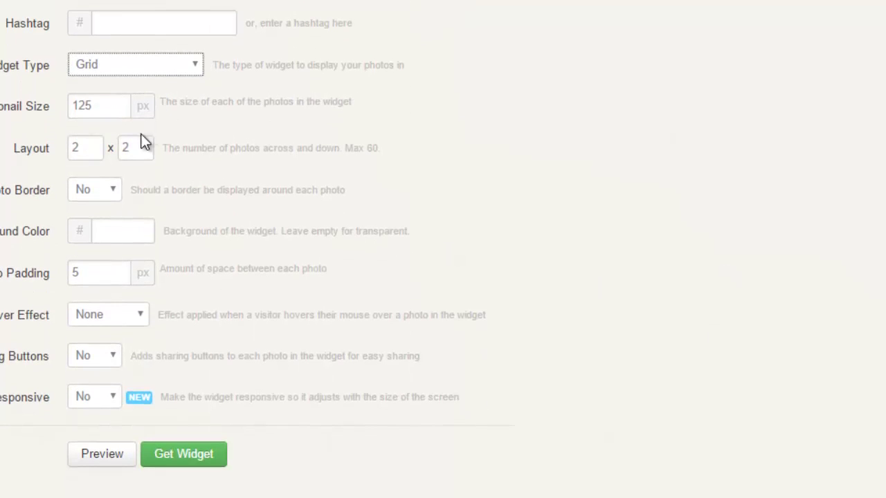
click(142, 144)
click(72, 147)
click(93, 184)
click(94, 184)
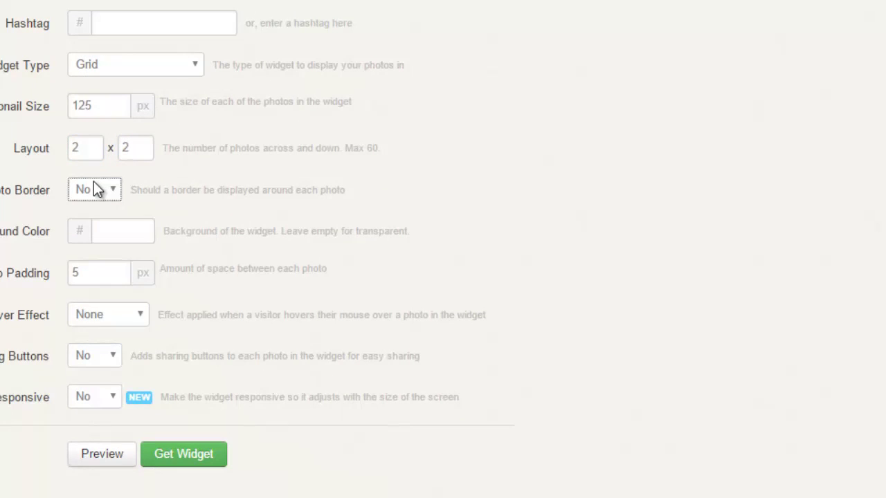
click(114, 457)
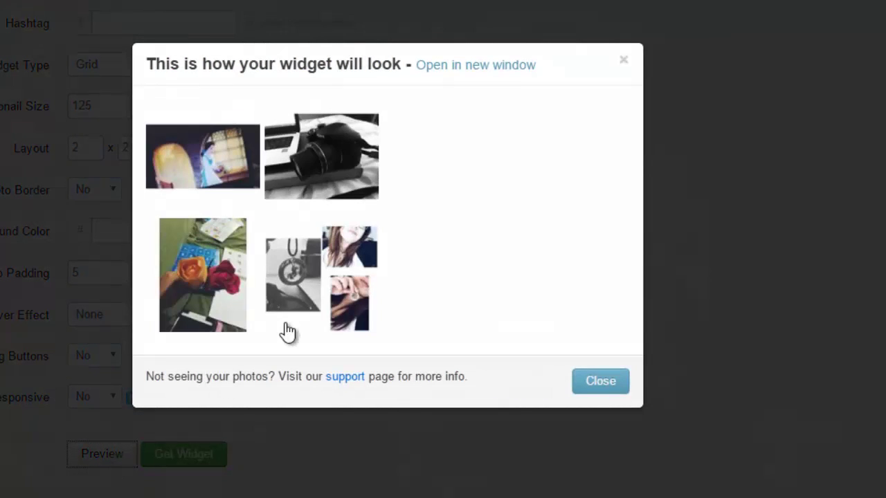
click(624, 61)
Generate the grid widget's embed code, copy the whole iframe snippet and close the code dialog.
click(177, 460)
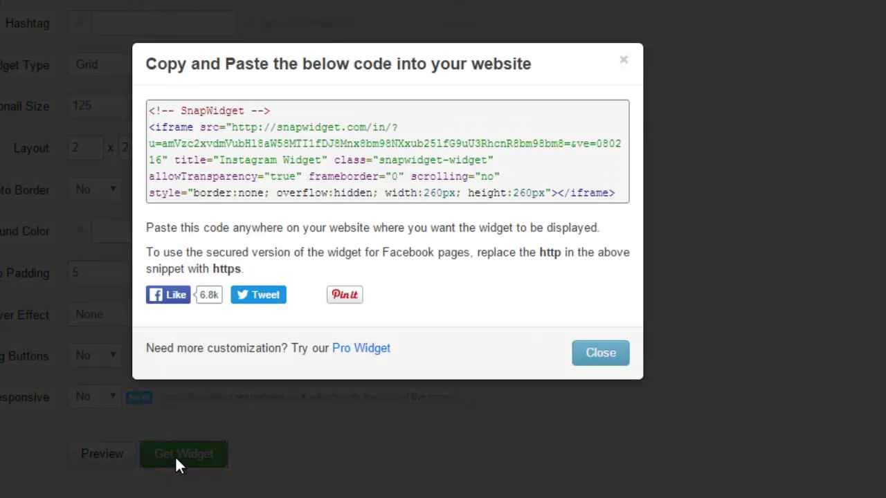
triple_click(203, 125)
key(ctrl+c)
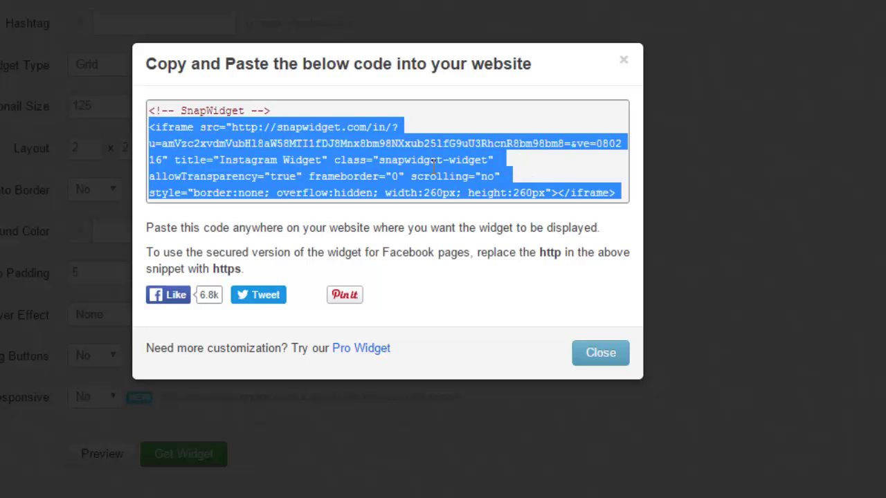
right_click(424, 136)
click(446, 151)
click(600, 361)
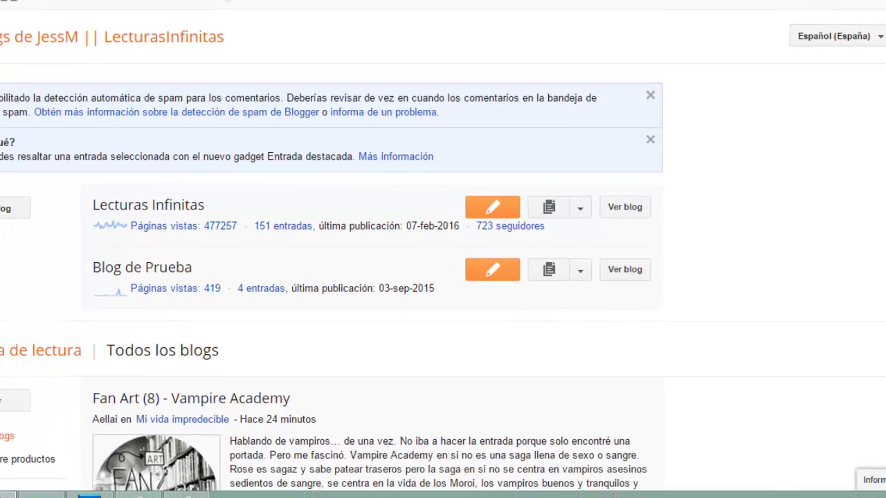
Switch to Blogger and open the Diseño page of the Lecturas Infinitas blog.
scroll(399, 272, down, 3)
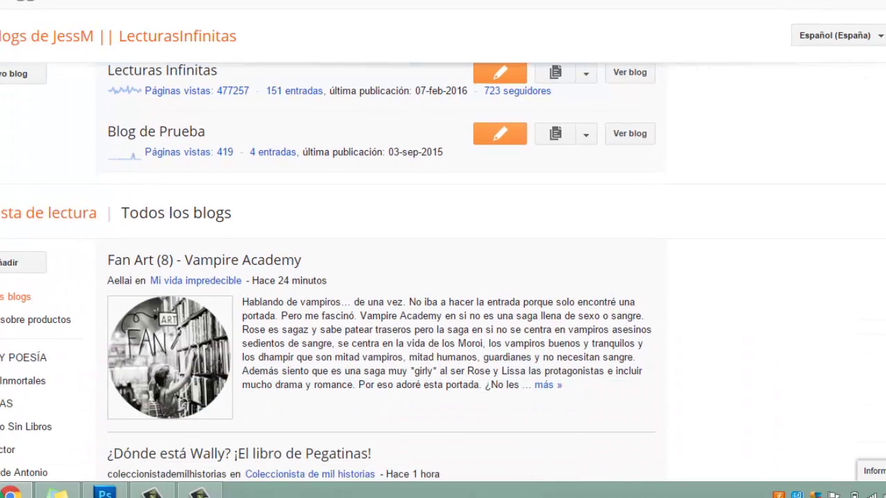
scroll(785, 119, up, 3)
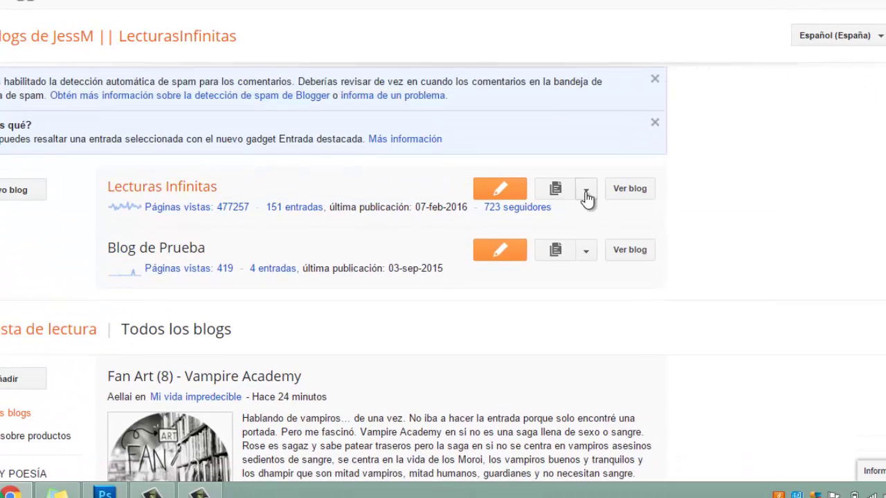
click(586, 194)
scroll(619, 289, down, 2)
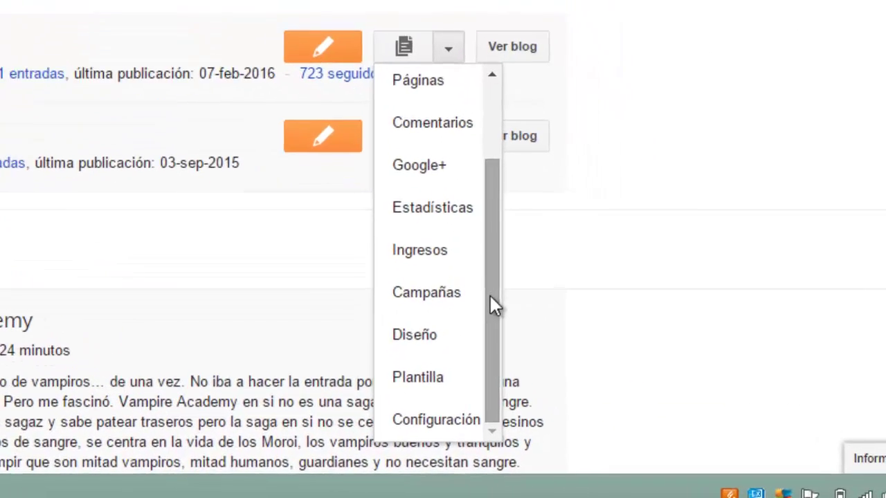
click(415, 339)
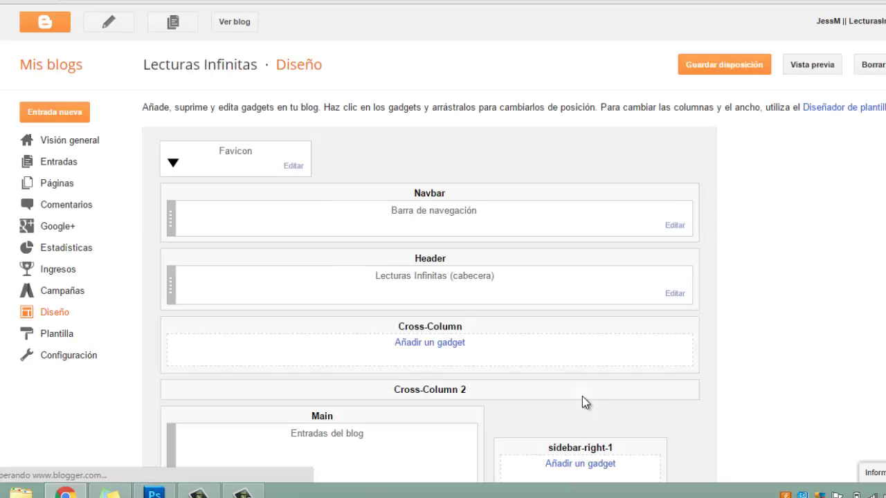
Add an HTML/Javascript gadget to the sidebar-right-1 section of the blog layout.
scroll(429, 287, down, 6)
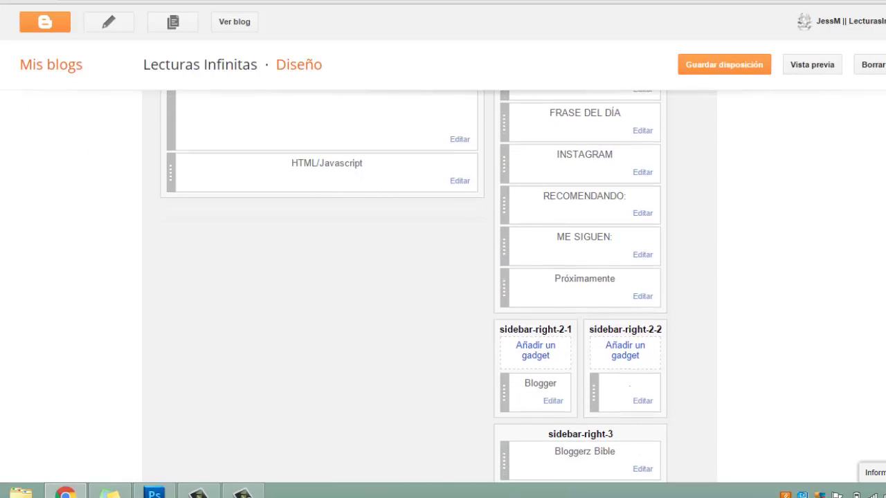
scroll(429, 286, up, 3)
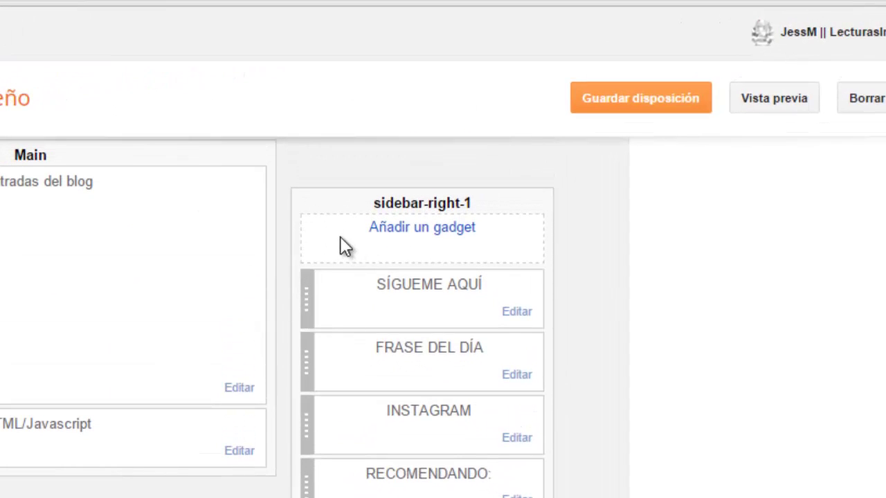
click(462, 234)
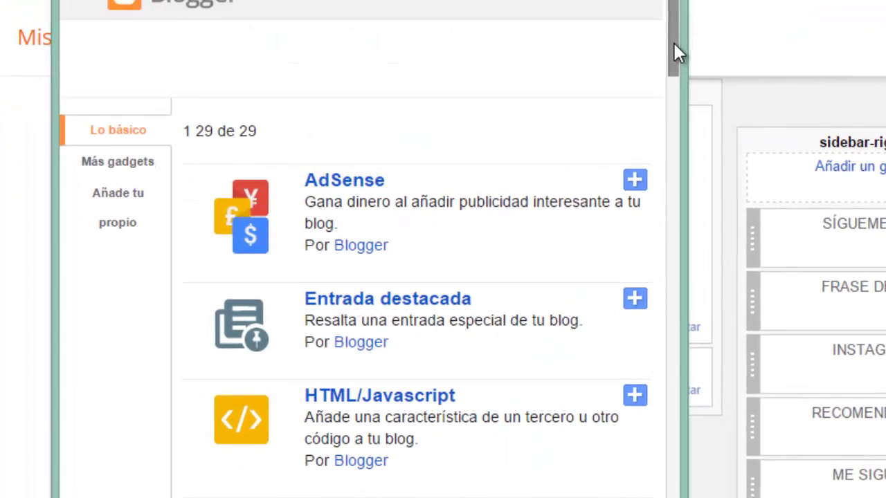
drag(676, 52, 678, 118)
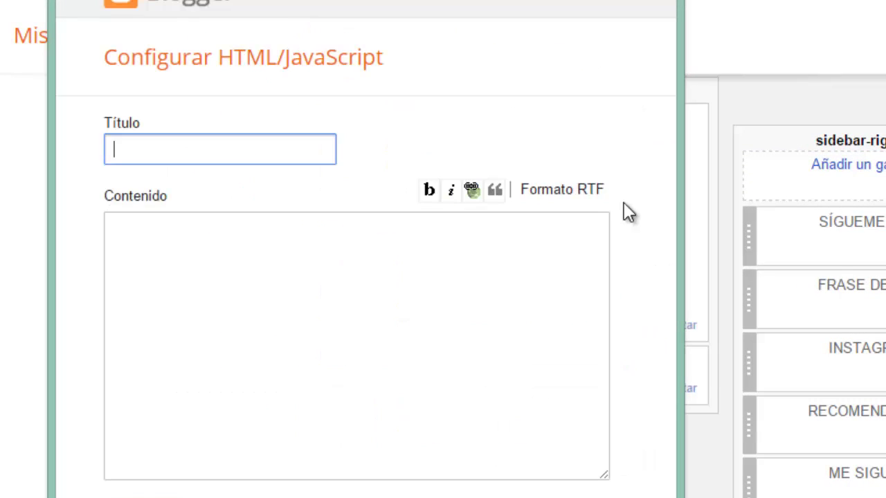
Title the new HTML/JavaScript gadget "INSTAGRAM PERSONAL".
text(INST)
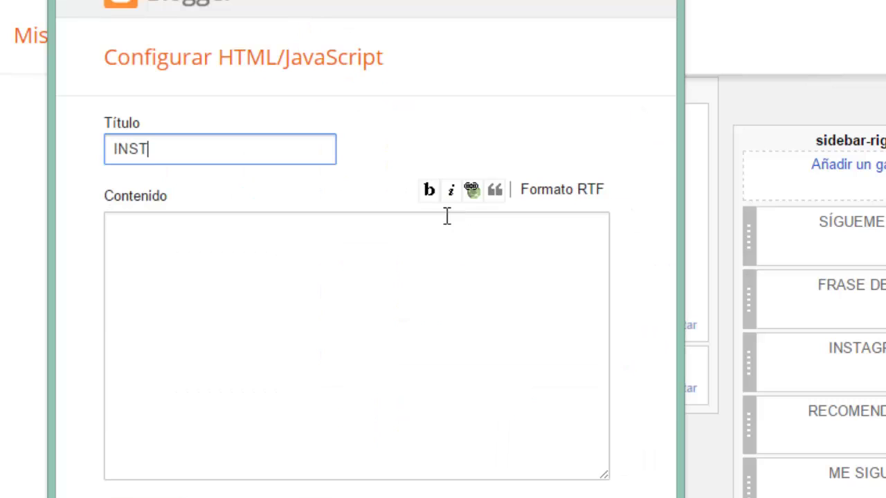
text(AGRAM PER)
key(BackSpace)
key(BackSpace)
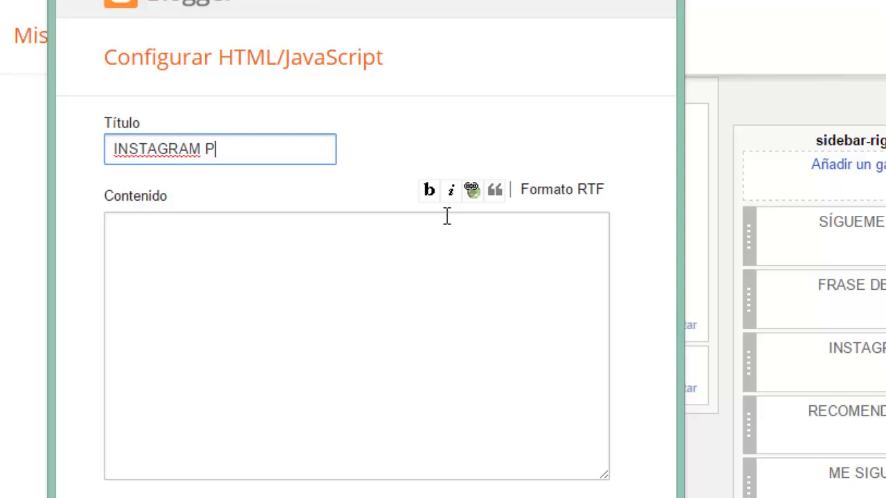
text(ERSONAL)
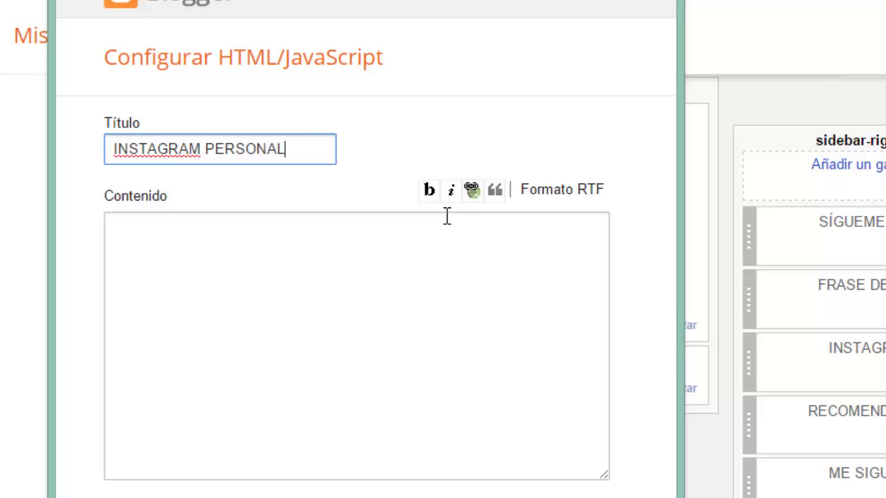
Paste the copied SnapWidget code into the gadget's content in HTML mode, and save the gadget and the layout.
click(554, 189)
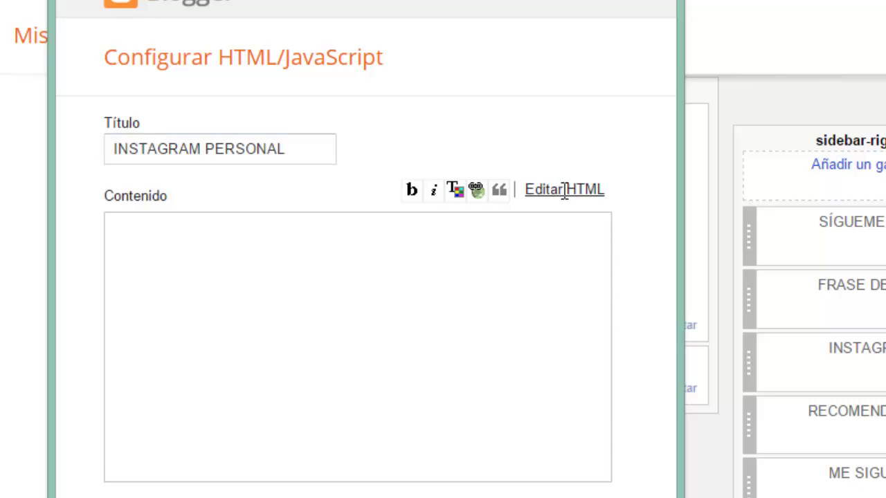
click(565, 190)
click(322, 262)
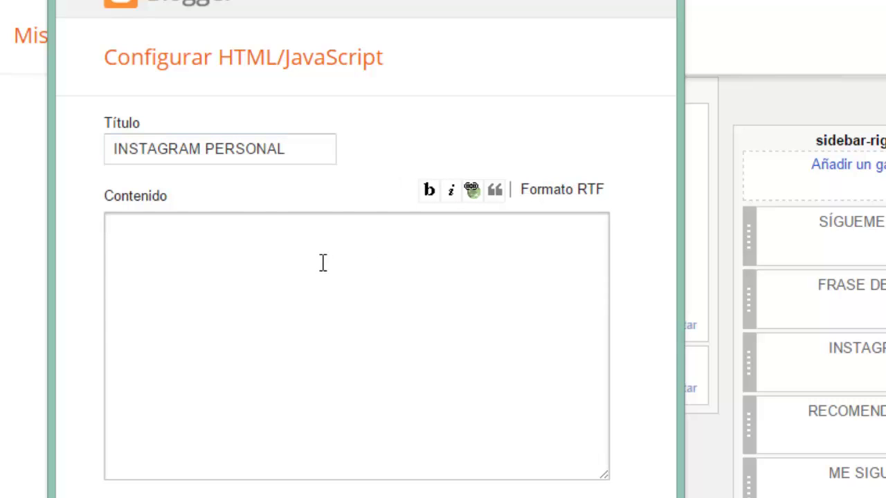
key(ctrl+v)
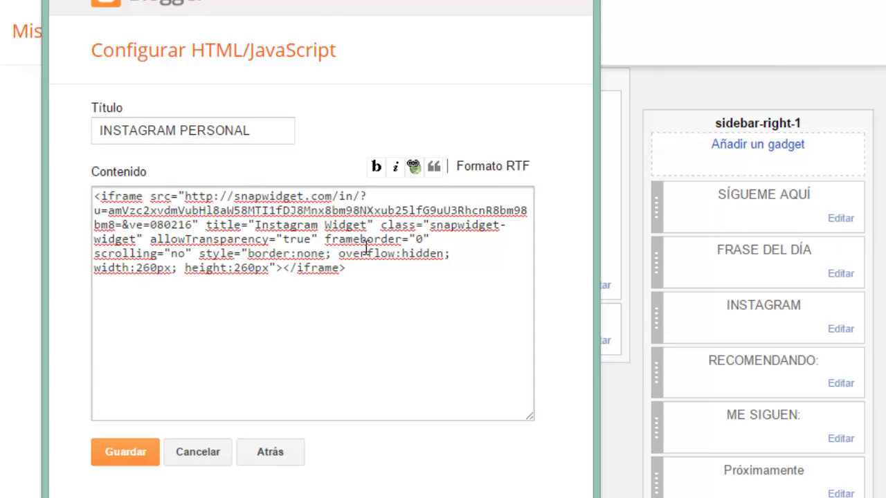
click(142, 452)
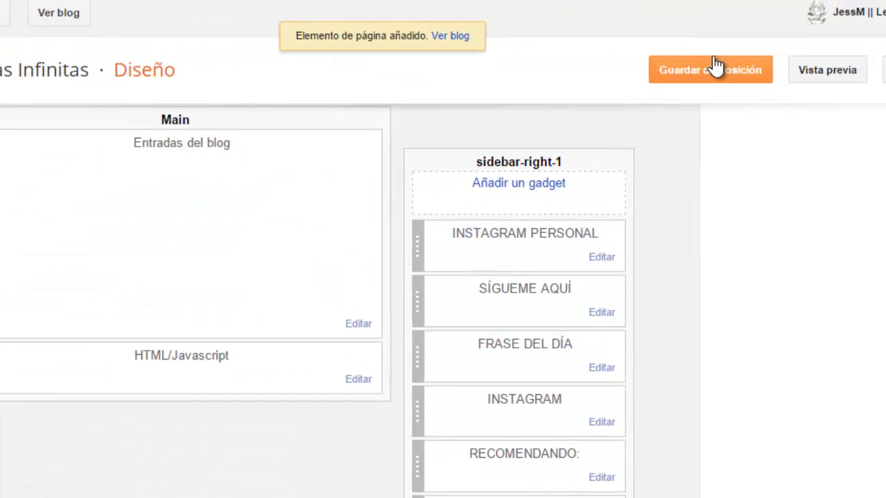
click(865, 40)
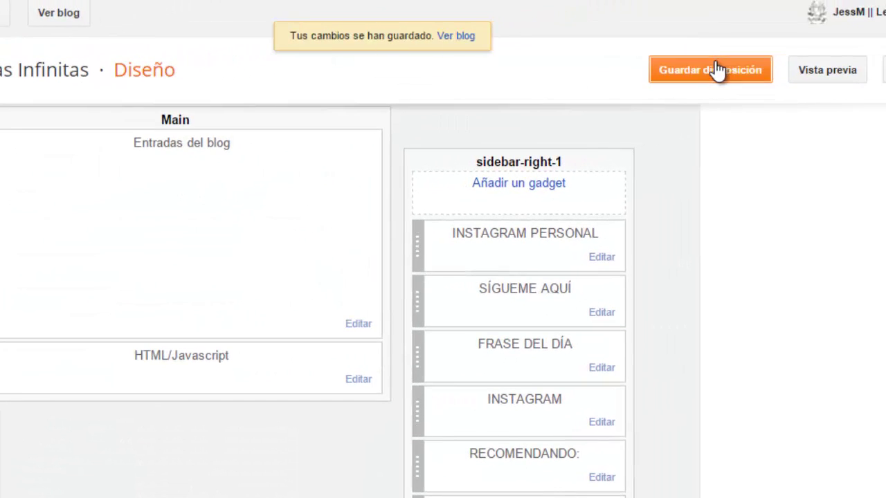
Open the live blog and examine the INSTAGRAM PERSONAL photo grid and the other Instagram gadget in the sidebar.
click(465, 35)
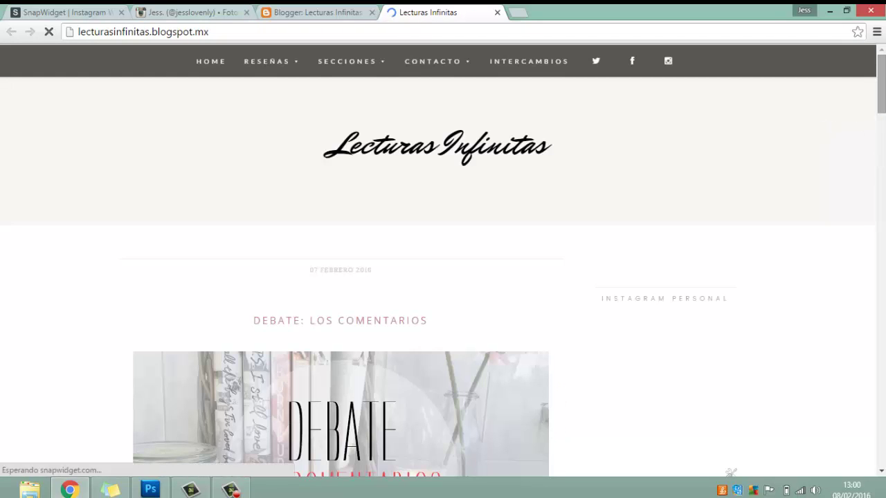
drag(882, 92, 879, 116)
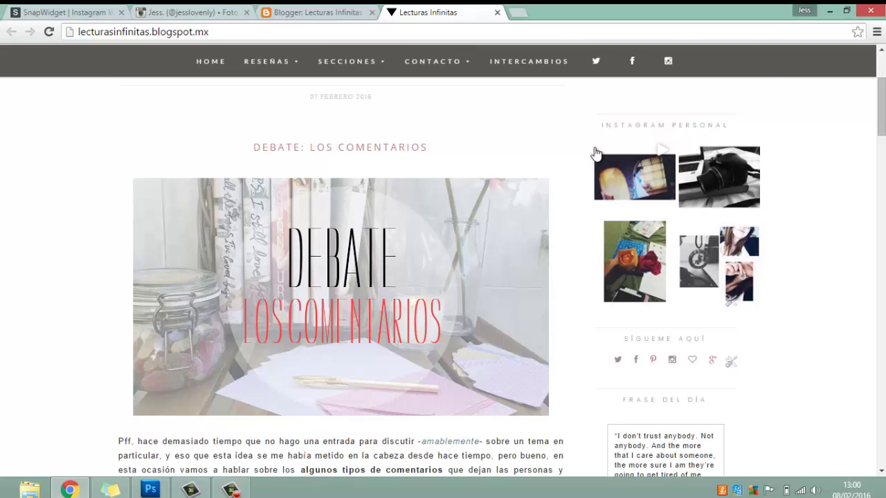
drag(881, 104, 882, 161)
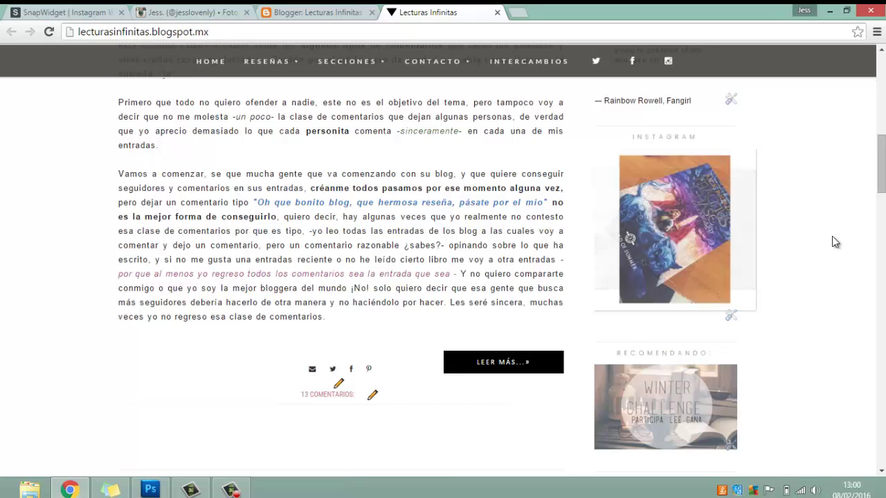
drag(882, 164, 881, 108)
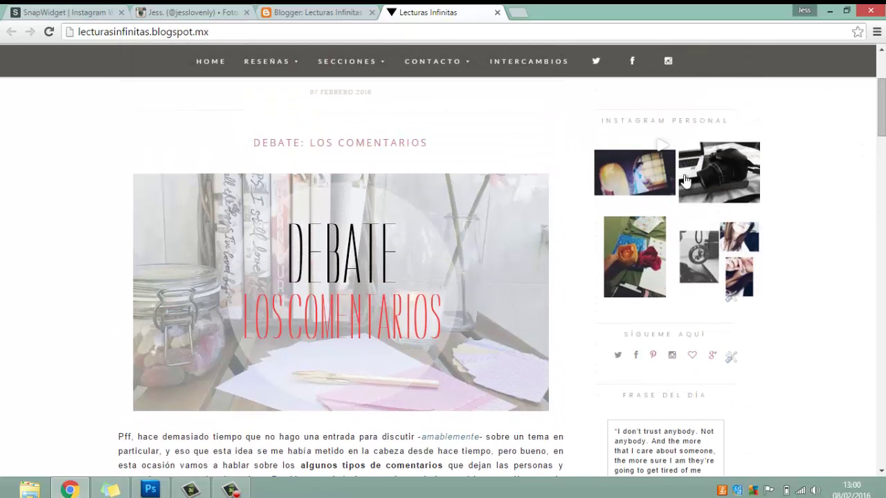
click(829, 11)
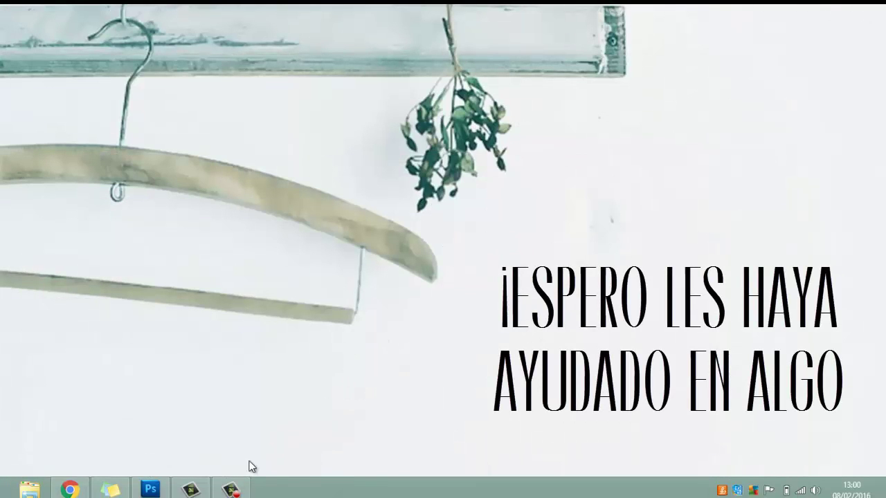
click(231, 489)
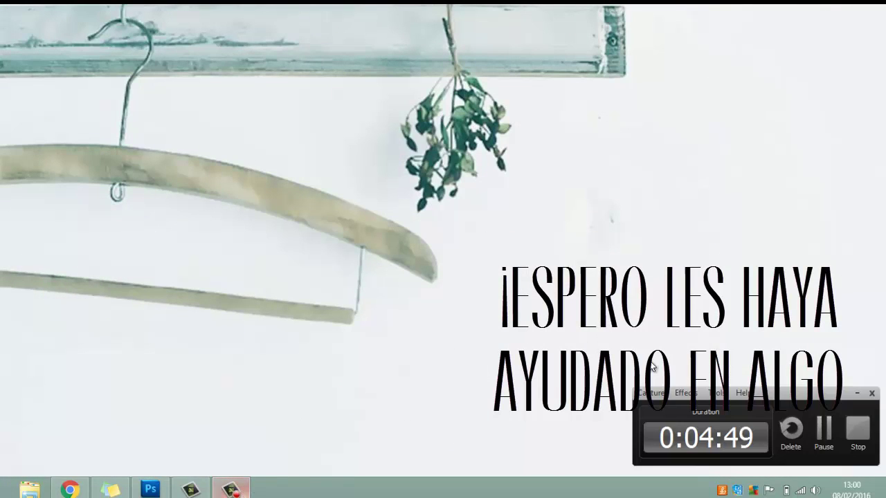